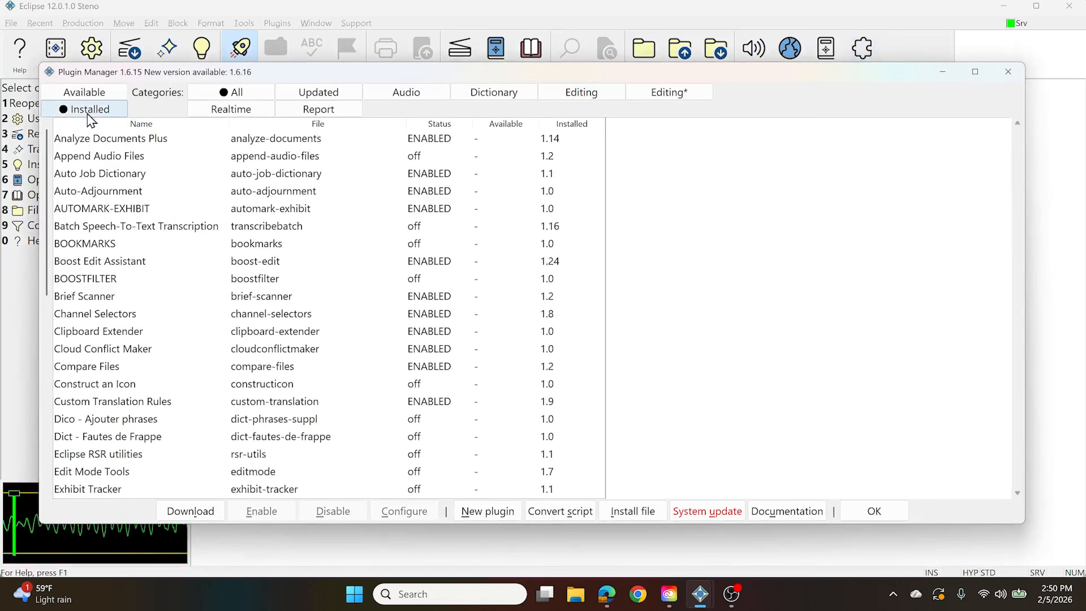
# Download the Compare Files with Highlights plugin from the list of available plugins.
pyautogui.click(82, 91)
pyautogui.click(113, 388)
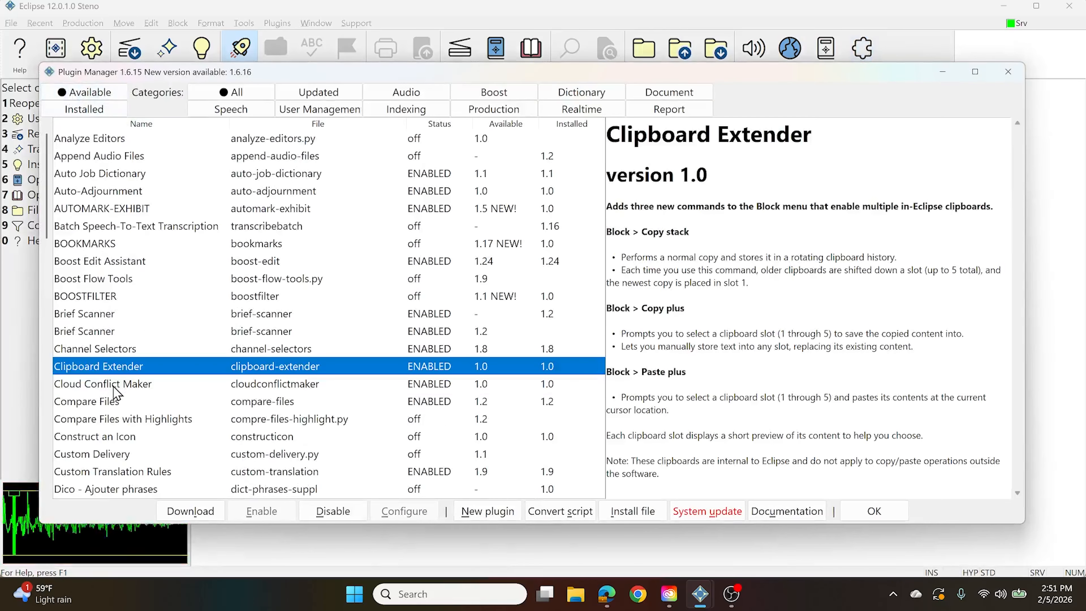
pyautogui.click(105, 420)
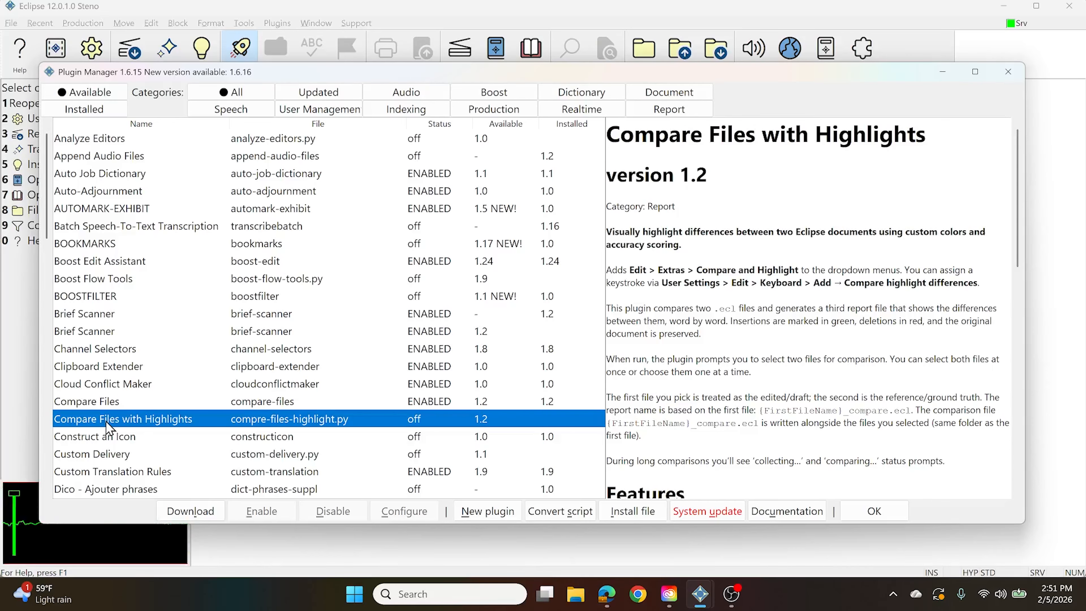
pyautogui.click(185, 513)
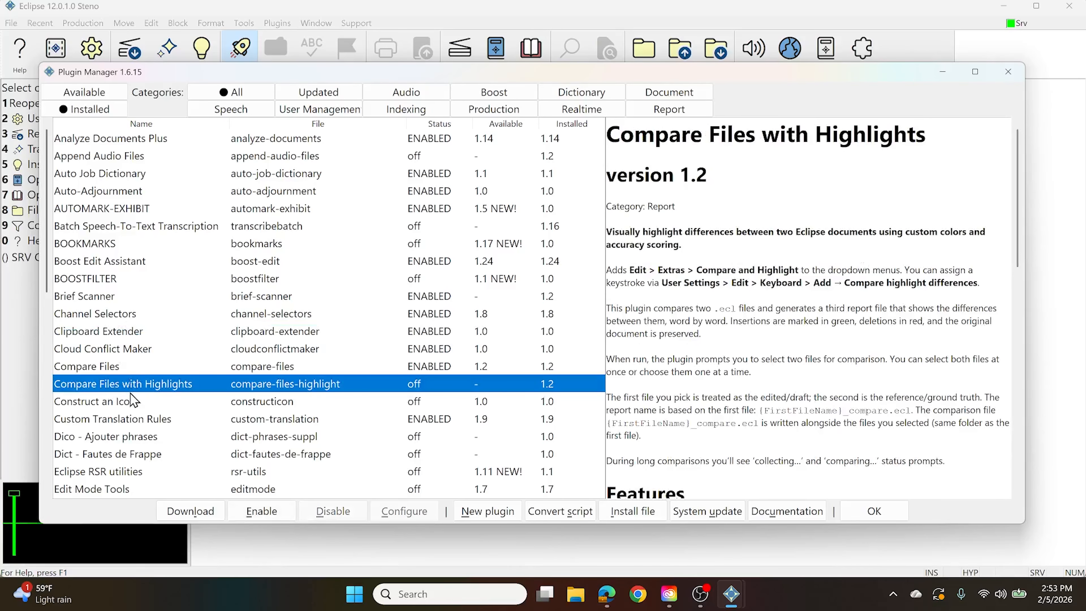
# Enable the Compare Files with Highlights plugin and agree to exit Eclipse for the required restart.
pyautogui.click(261, 514)
pyautogui.click(892, 513)
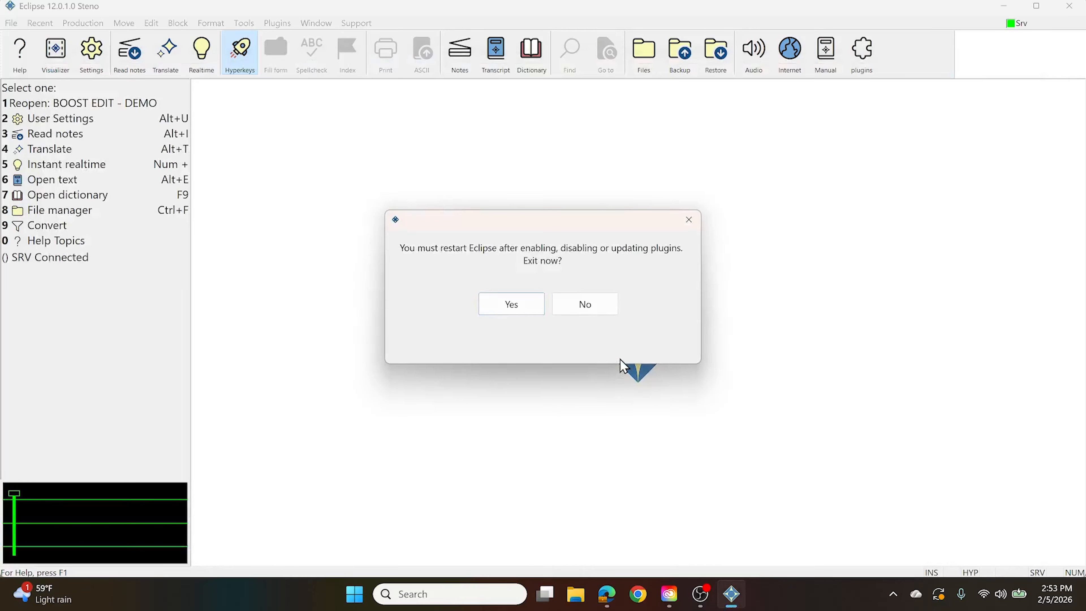
pyautogui.click(522, 312)
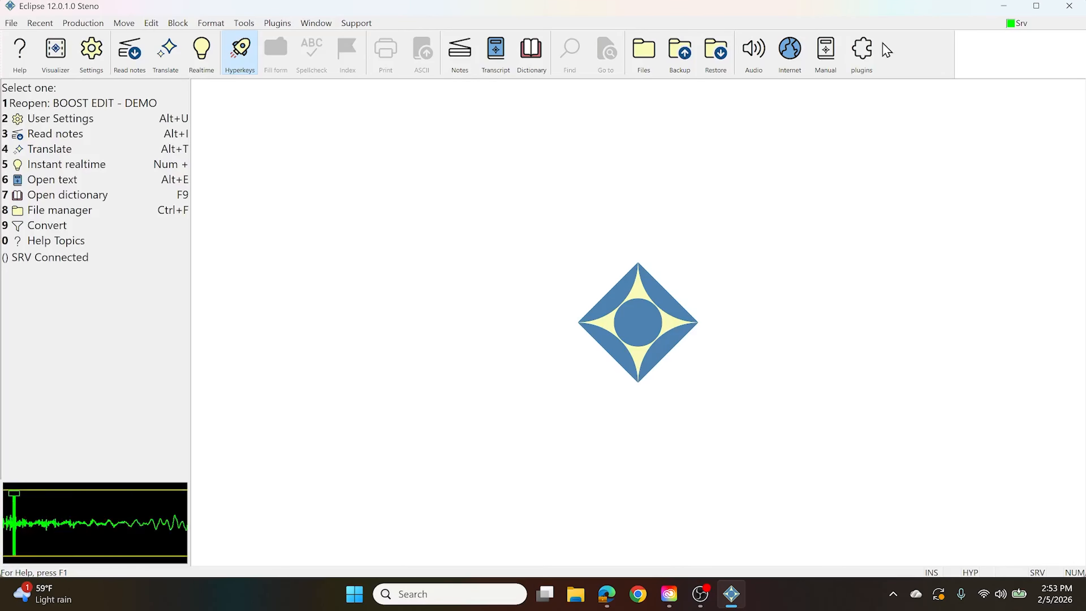
# Read the installed Compare Files with Highlights plugin's description and feature list in the Plugin Manager, then close it.
pyautogui.click(862, 49)
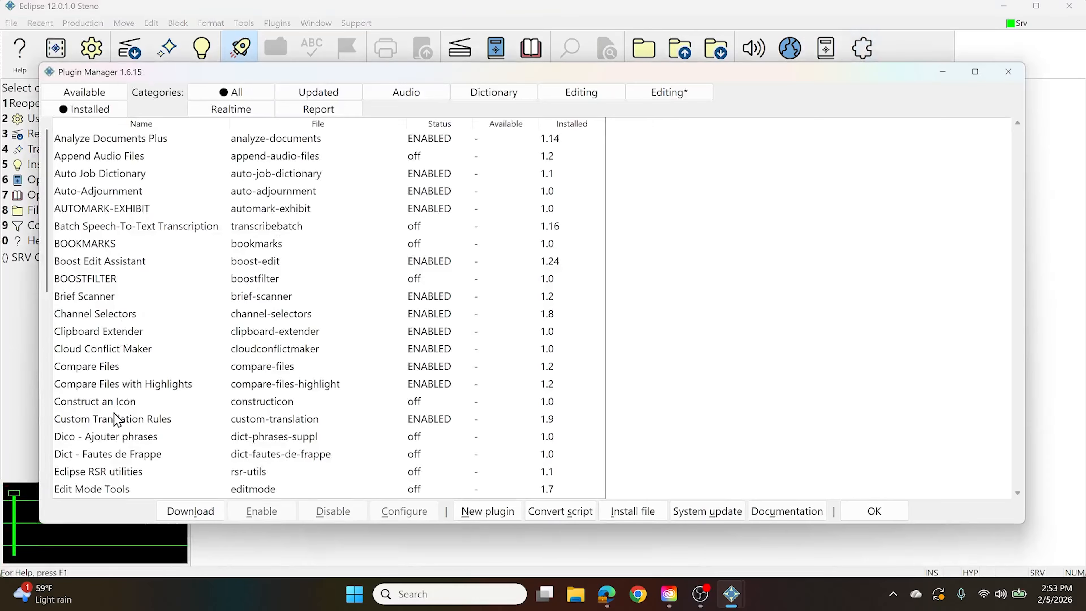
pyautogui.click(118, 384)
pyautogui.scroll(-1, 761, 262)
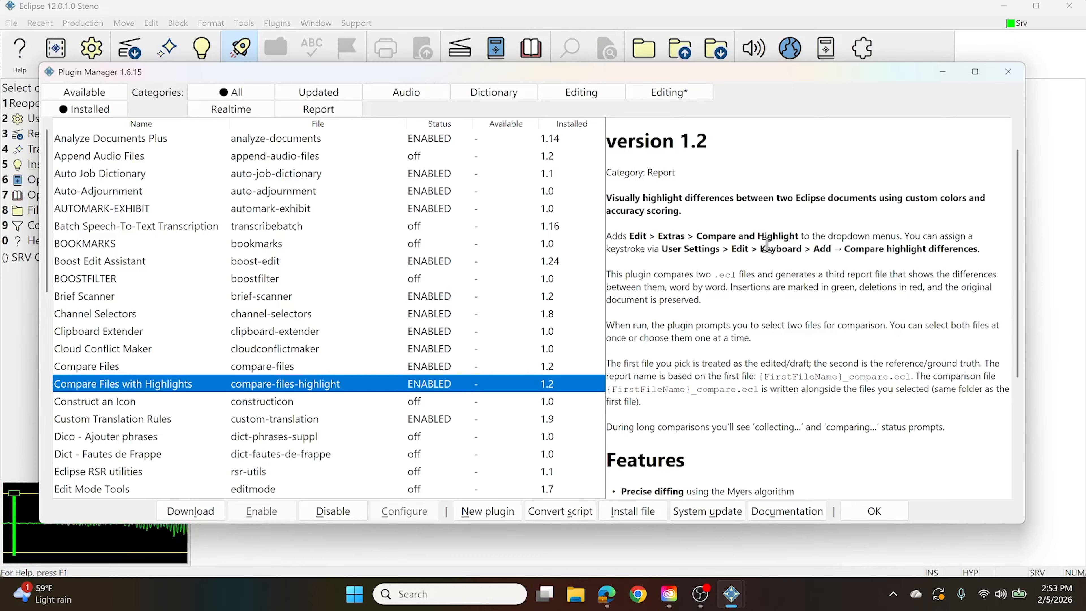
pyautogui.scroll(-1, 766, 244)
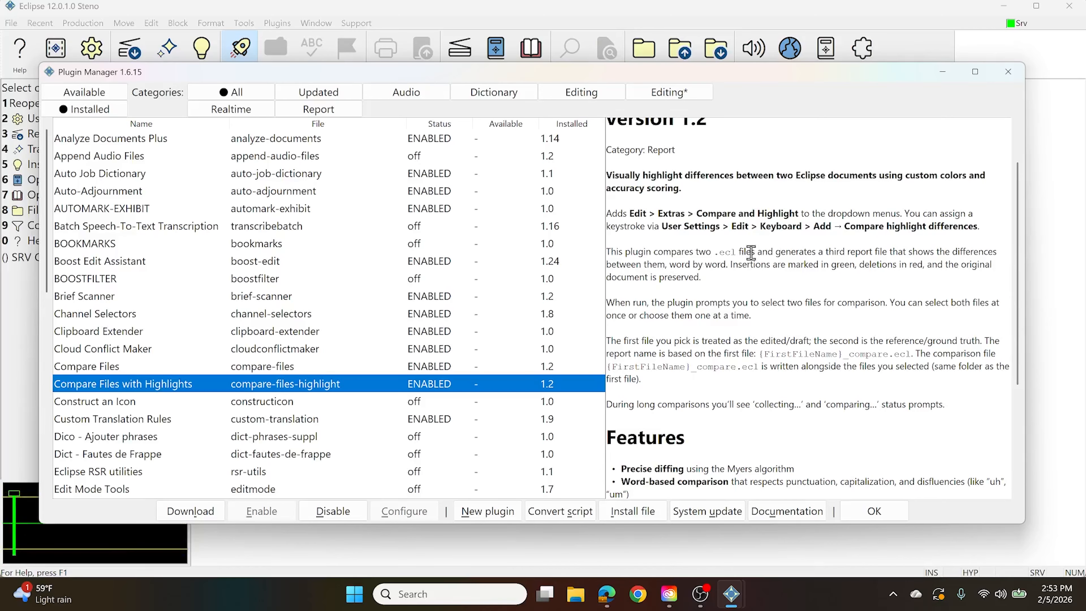
pyautogui.scroll(-2, 751, 252)
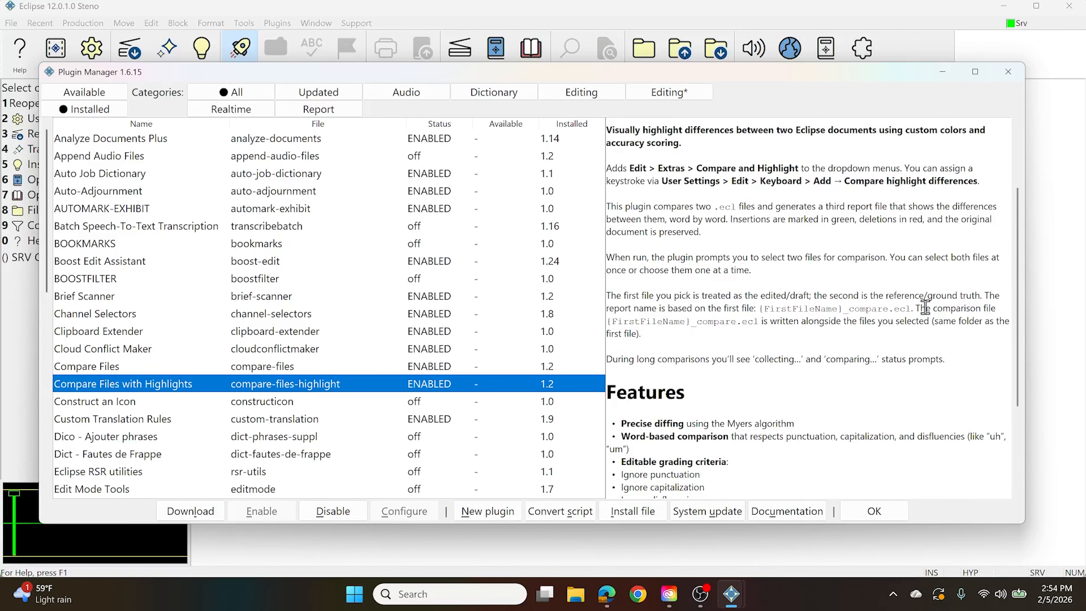
pyautogui.scroll(-1, 923, 305)
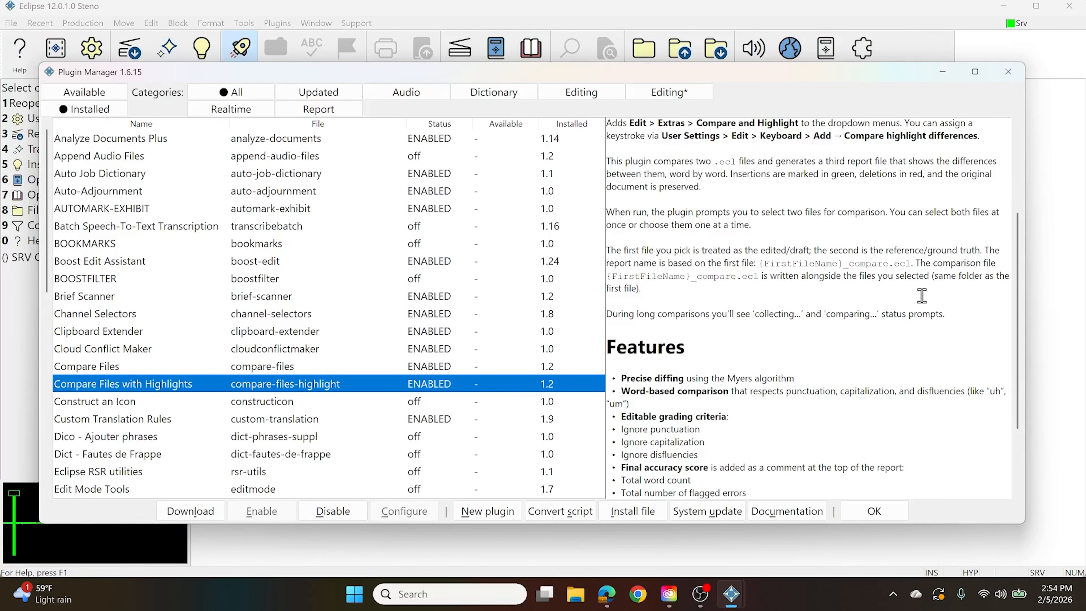
pyautogui.click(1016, 73)
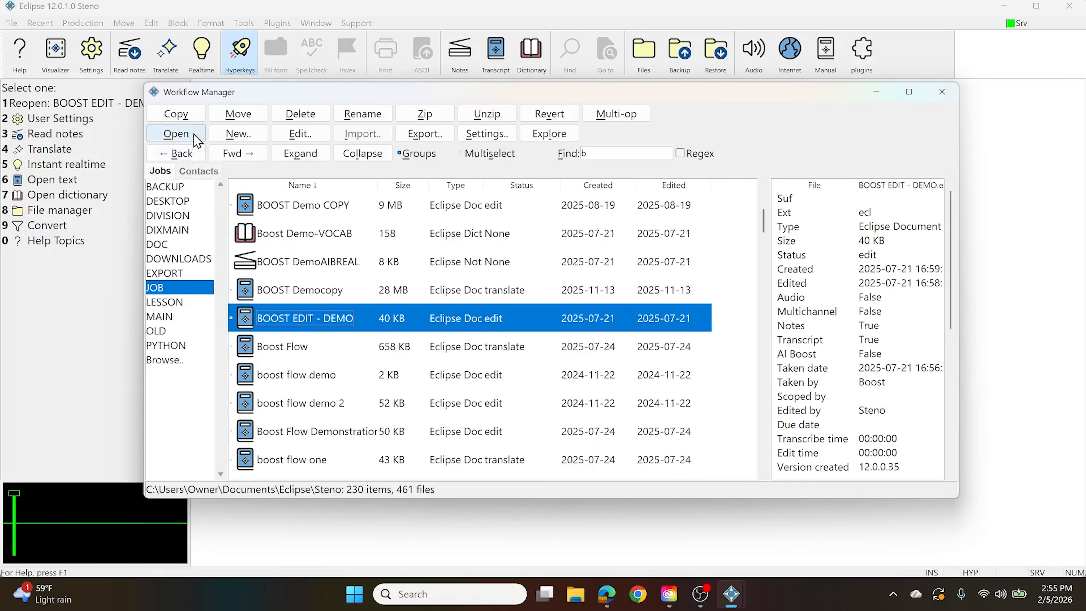
# Duplicate the BOOST EDIT - DEMO document under the name BOOST EDIT - DEMO COMPARE.
pyautogui.click(176, 114)
pyautogui.click(398, 446)
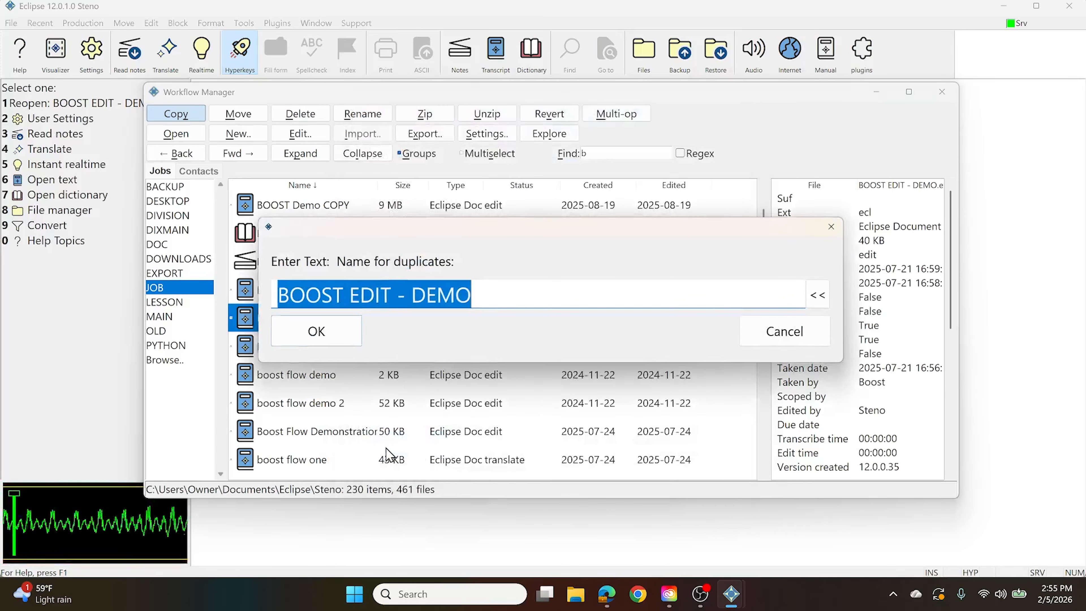
pyautogui.click(499, 294)
pyautogui.write('COMPARE')
pyautogui.click(314, 332)
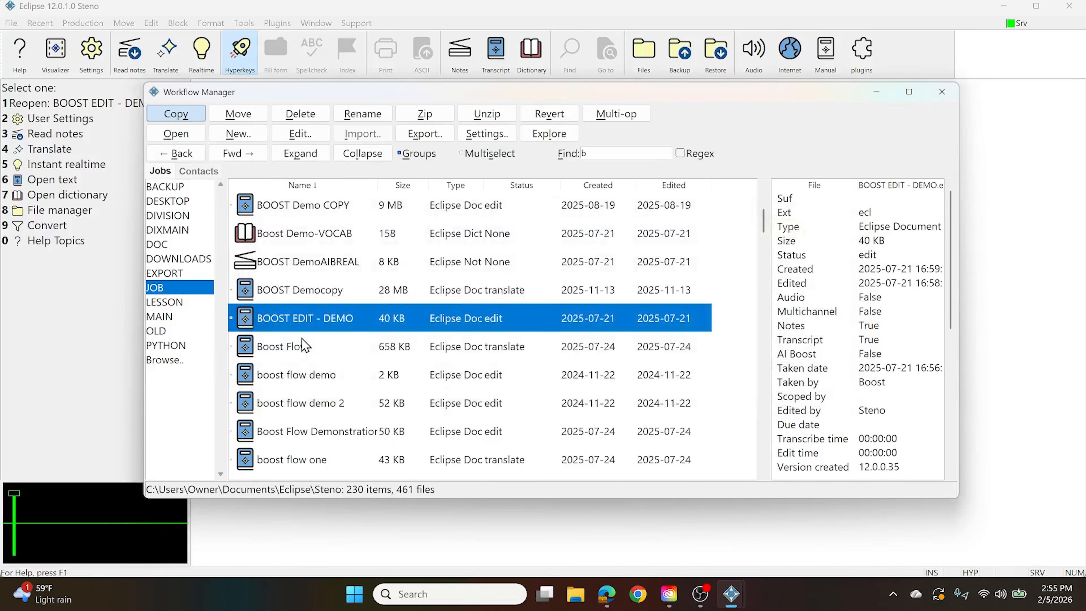
# Open BOOST EDIT - DEMO COMPARE and delete the passage from "was HSE what they called us" through "I guess yo" in the line 6 answer.
pyautogui.doubleClick(291, 349)
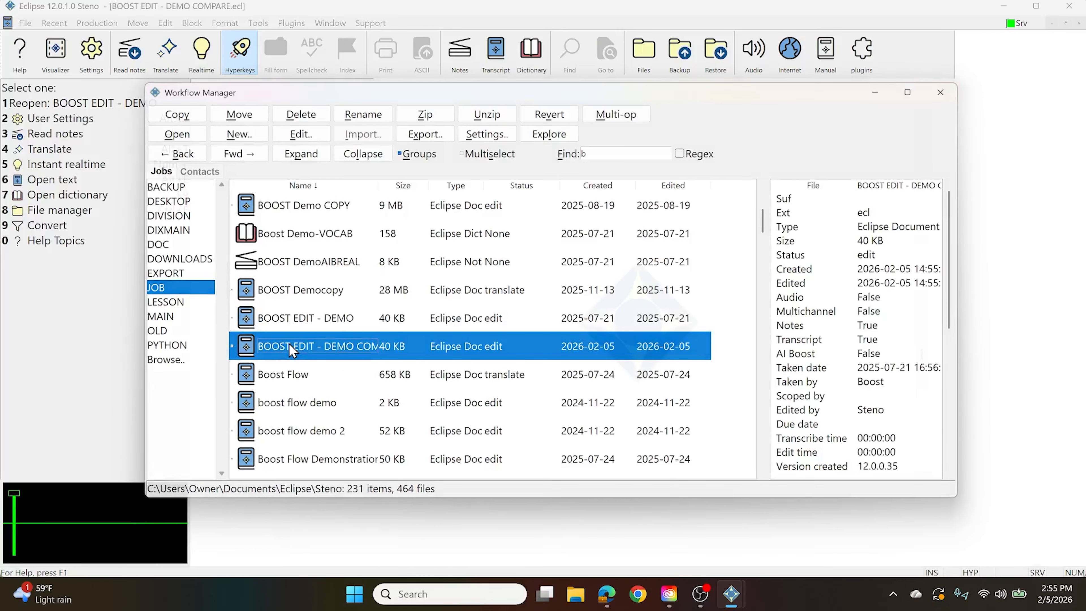
pyautogui.moveTo(404, 155); pyautogui.dragTo(508, 195)
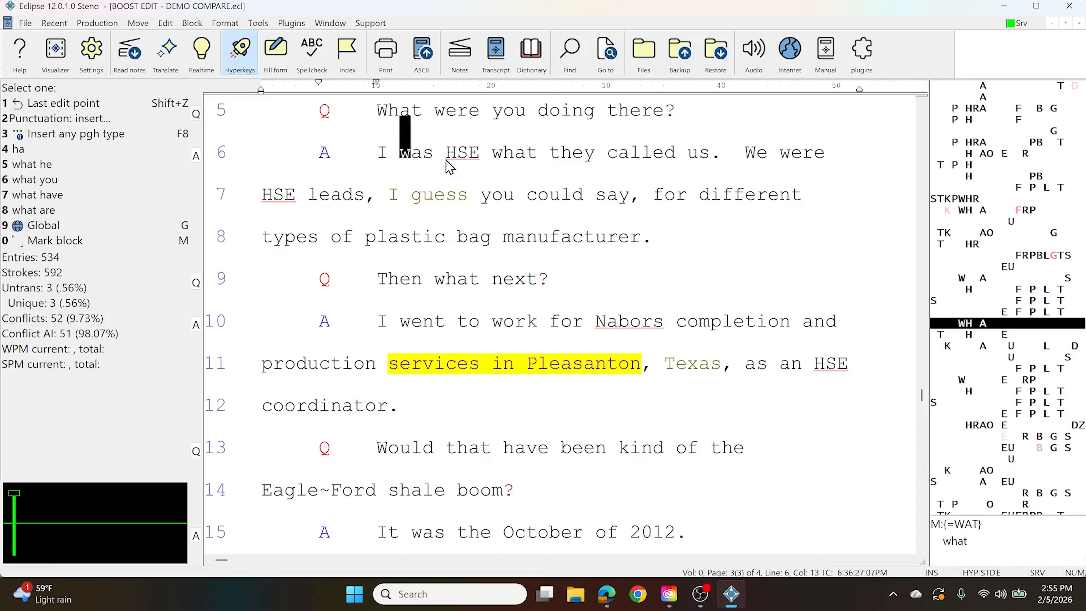
pyautogui.press('Delete')
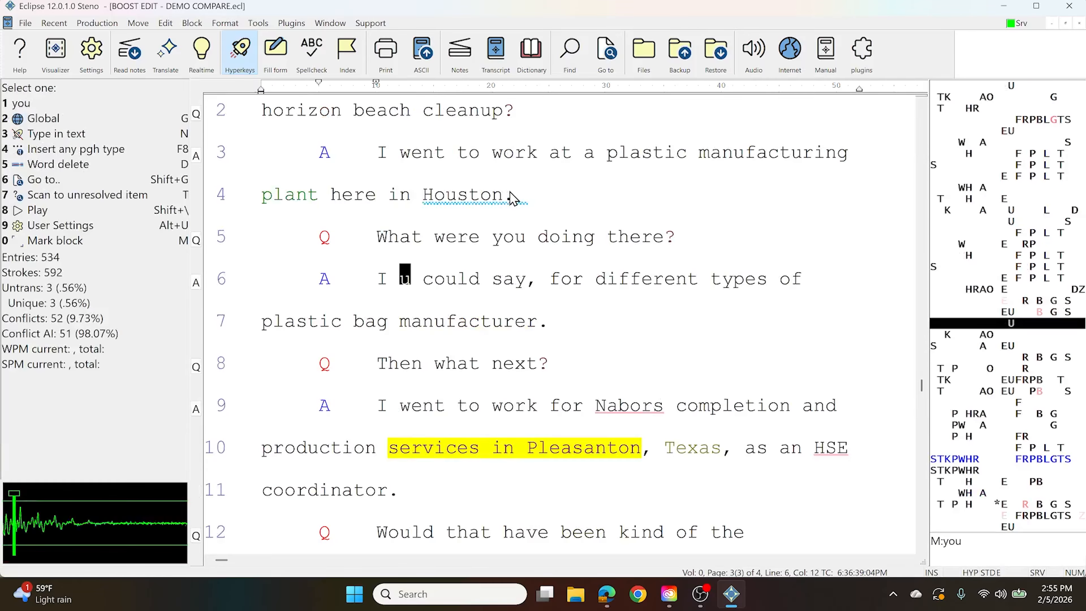
# Insert "some typed in text" before "for different types" in the line 6 answer.
pyautogui.click(552, 279)
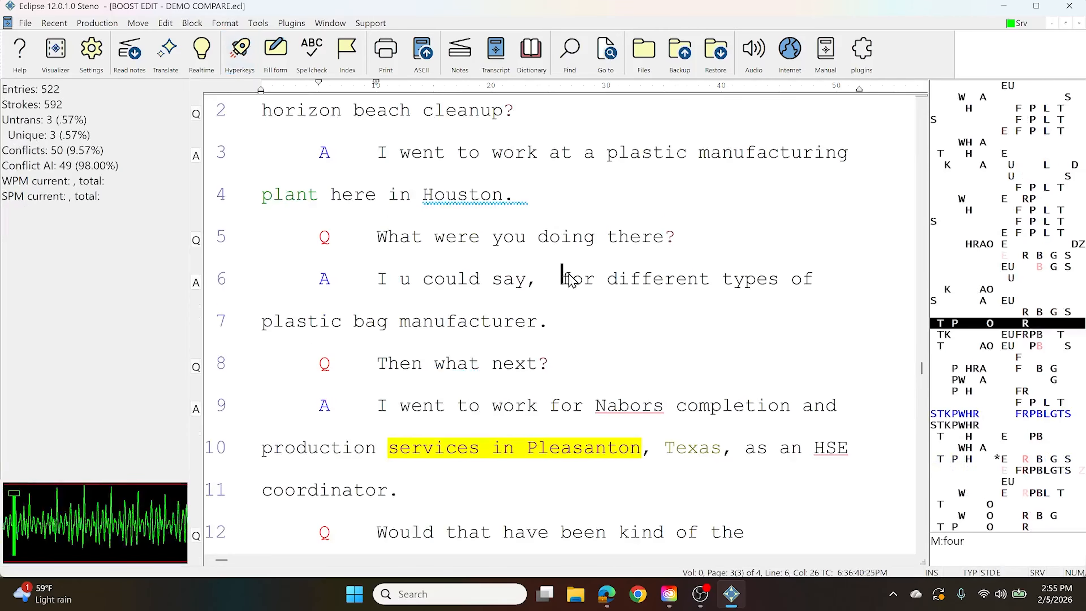
pyautogui.write('some typed in ')
pyautogui.write('text')
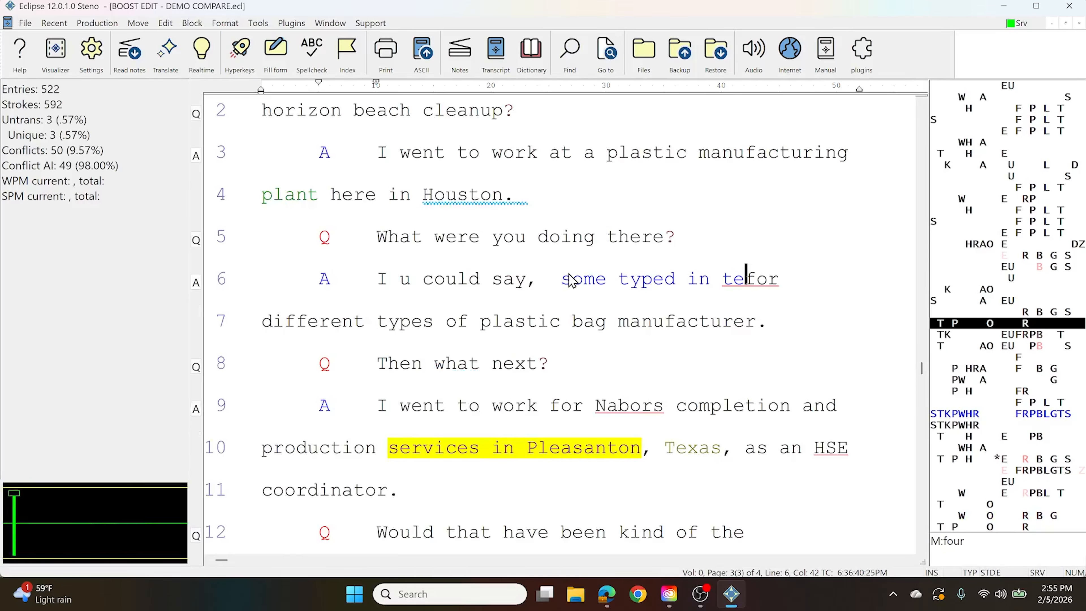
pyautogui.scroll(1, 571, 280)
pyautogui.scroll(-2, 573, 278)
pyautogui.click(584, 155)
pyautogui.press('Delete')
# Global the word "Nabors" on line 9 as "Neighbor's".
pyautogui.scroll(1, 584, 157)
pyautogui.click(643, 406)
pyautogui.write('Neig')
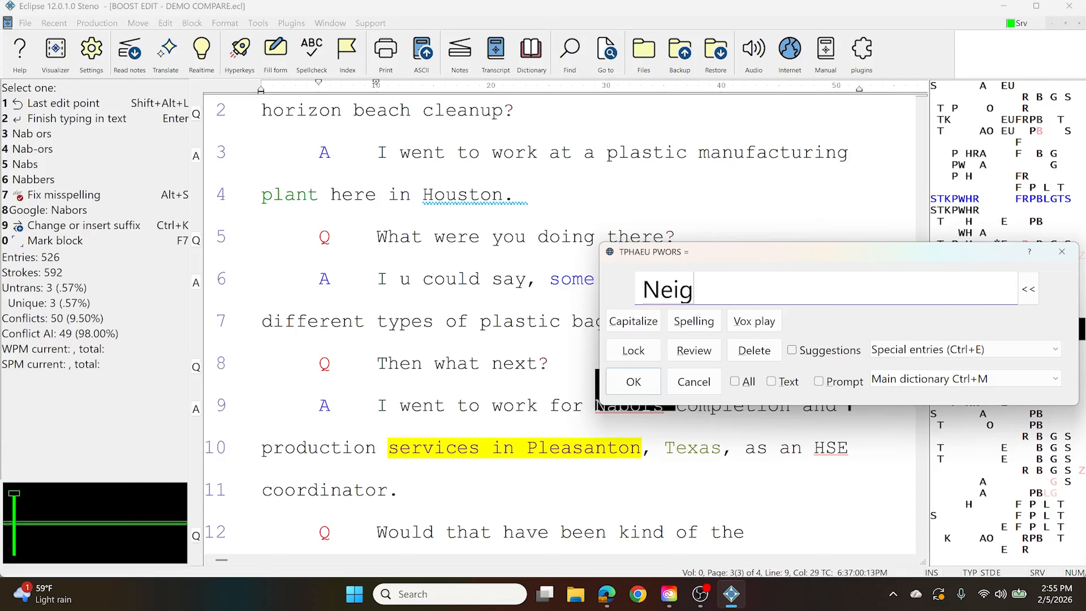
pyautogui.write("hbor's")
pyautogui.press('Return')
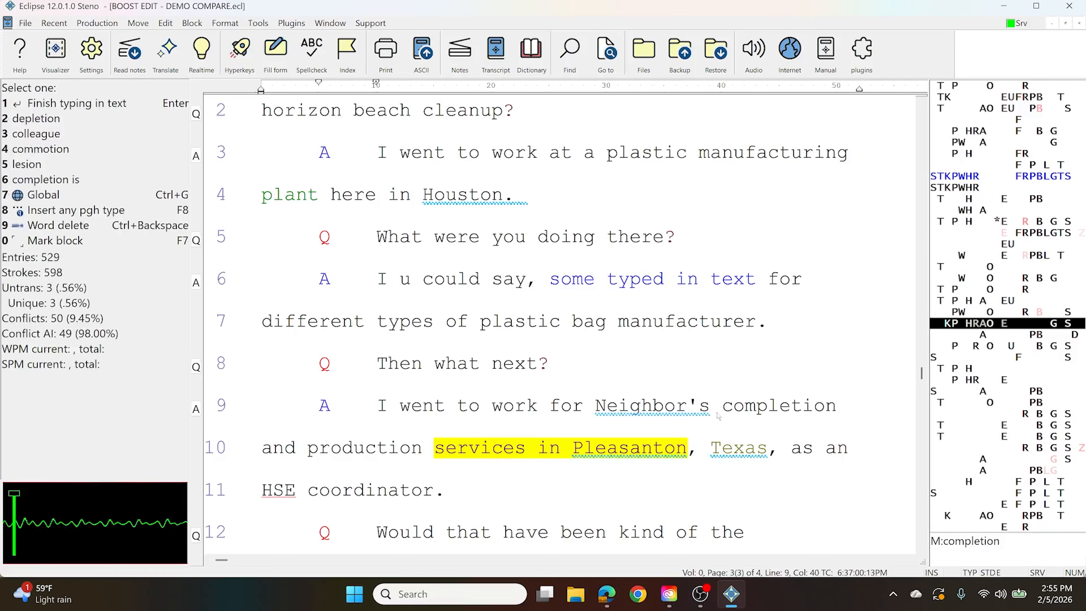
# Global "HSE" before "coordinator" on line 11 as "HSC" and close the document.
pyautogui.click(296, 487)
pyautogui.hotkey('ctrl', 'g')
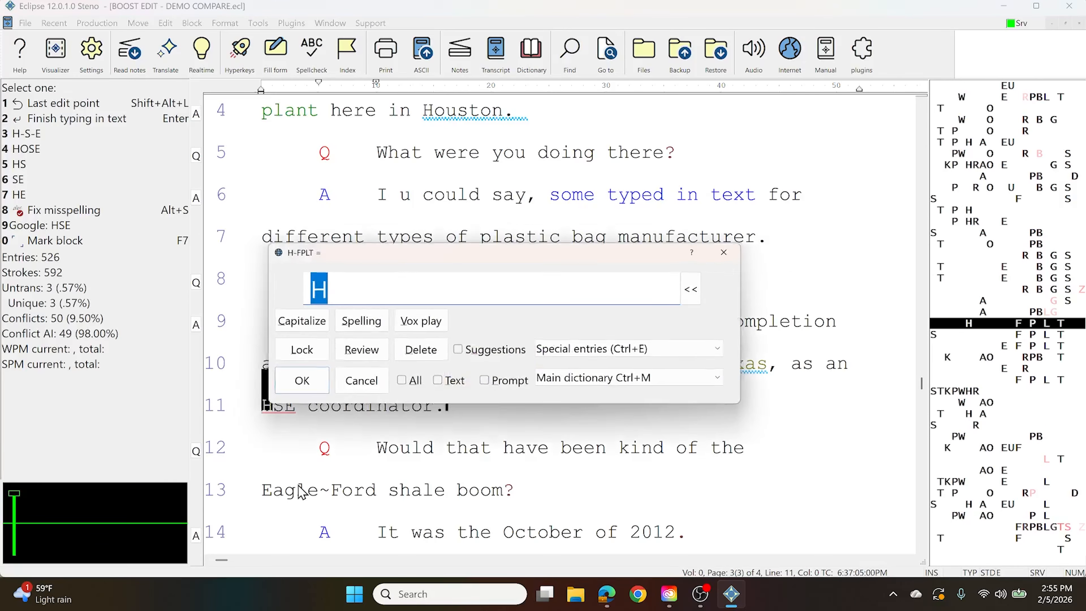
pyautogui.write('HSC')
pyautogui.press('Return')
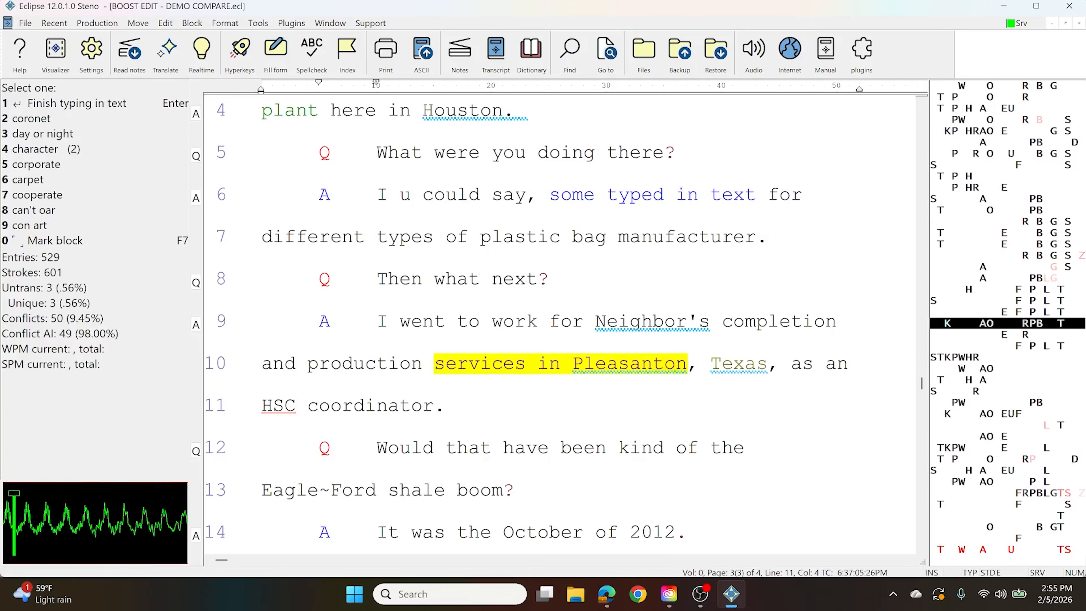
pyautogui.press('Escape')
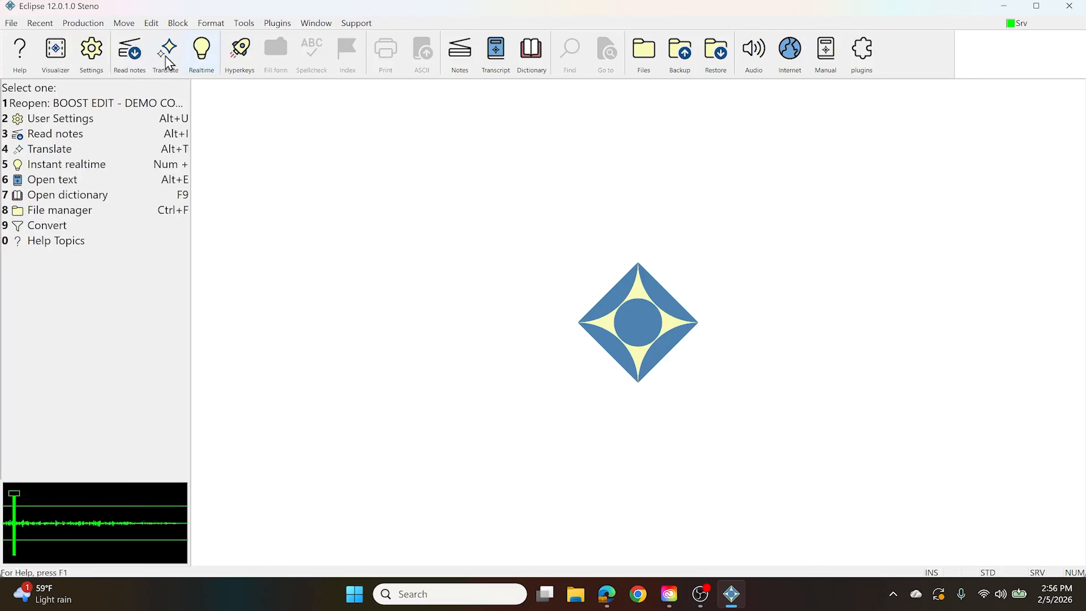
# Run Compare and highlight with BOOST EDIT - DEMO COMPARE as the first file and BOOST EDIT - DEMO as the second.
pyautogui.click(151, 23)
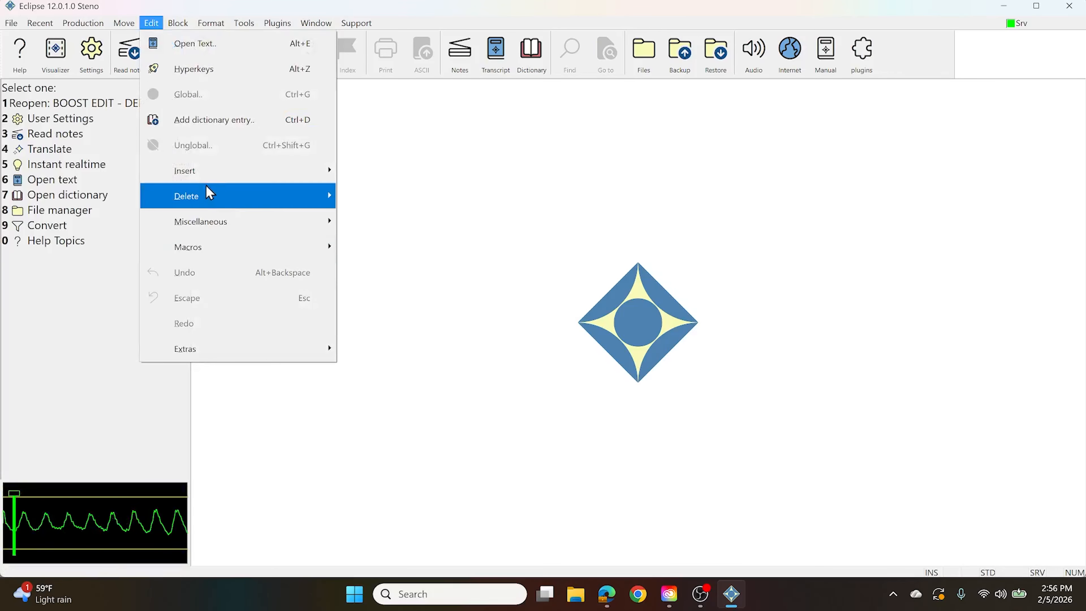
pyautogui.moveTo(209, 355)
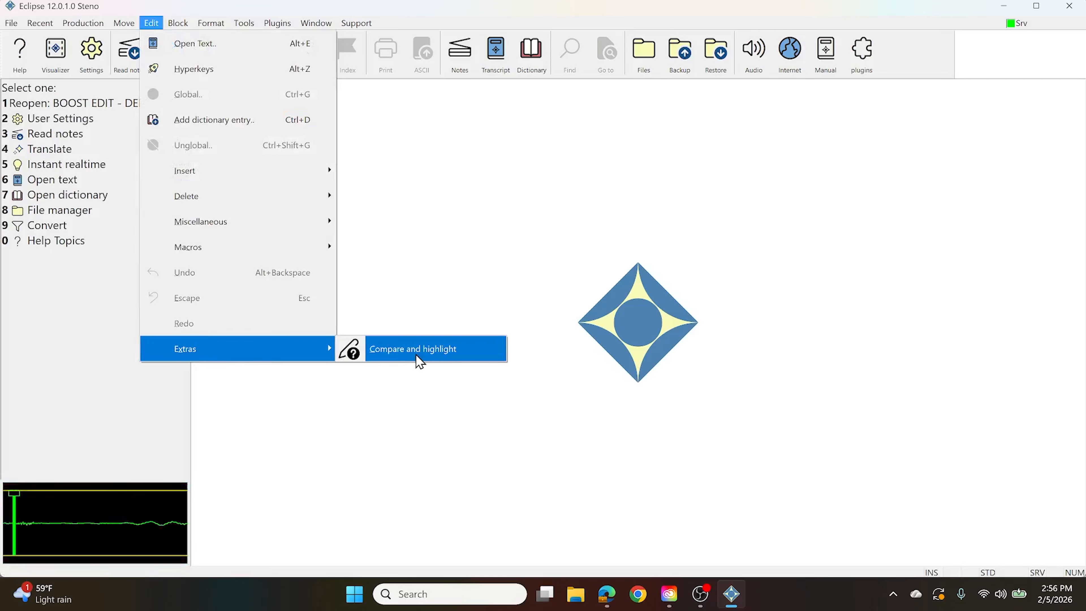
pyautogui.click(419, 361)
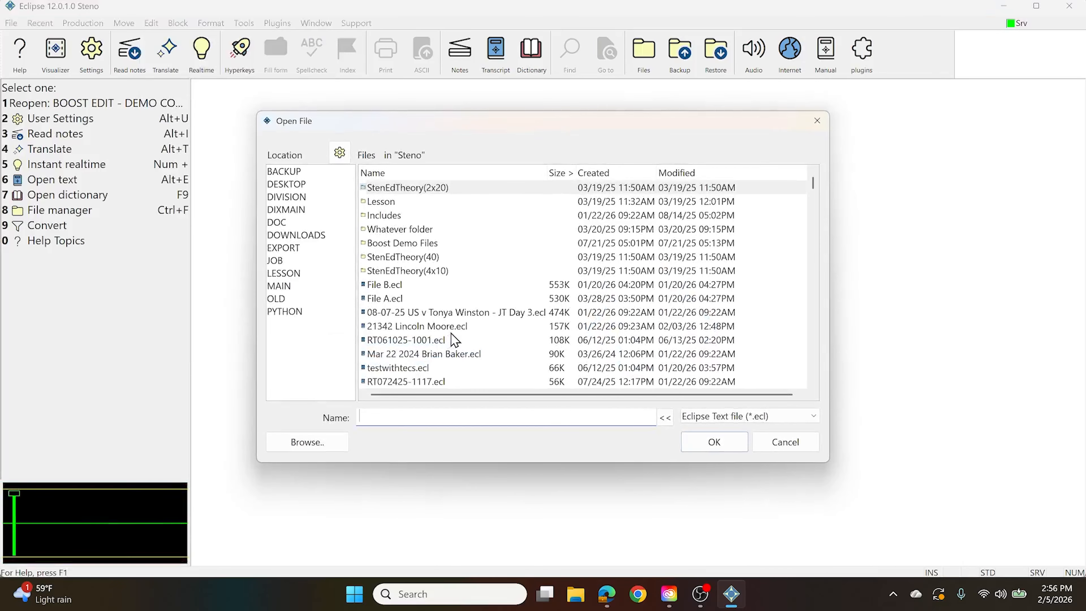
pyautogui.scroll(-3, 454, 338)
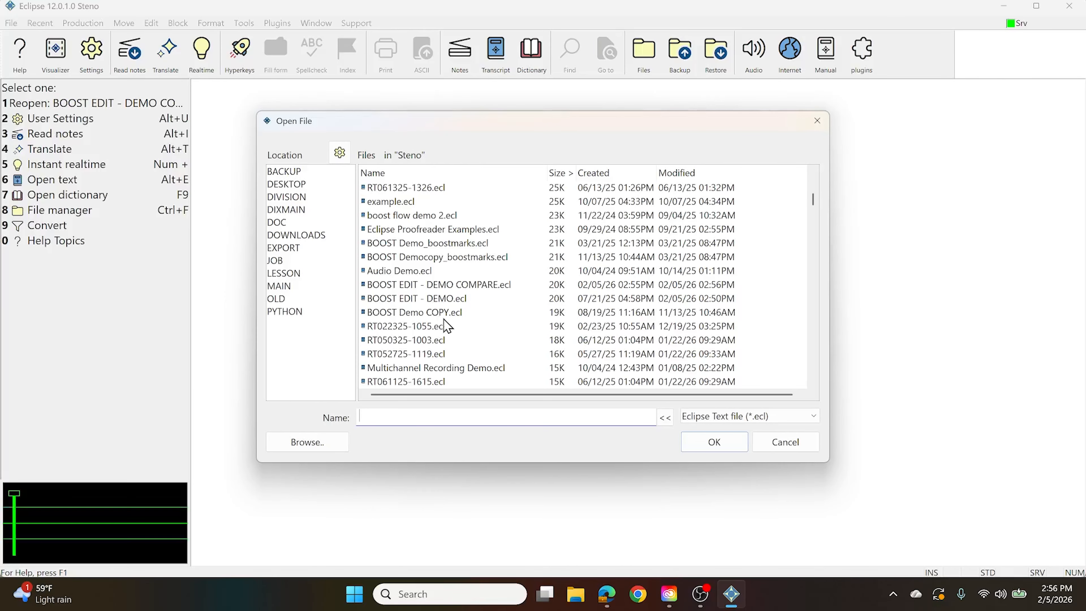
pyautogui.click(462, 285)
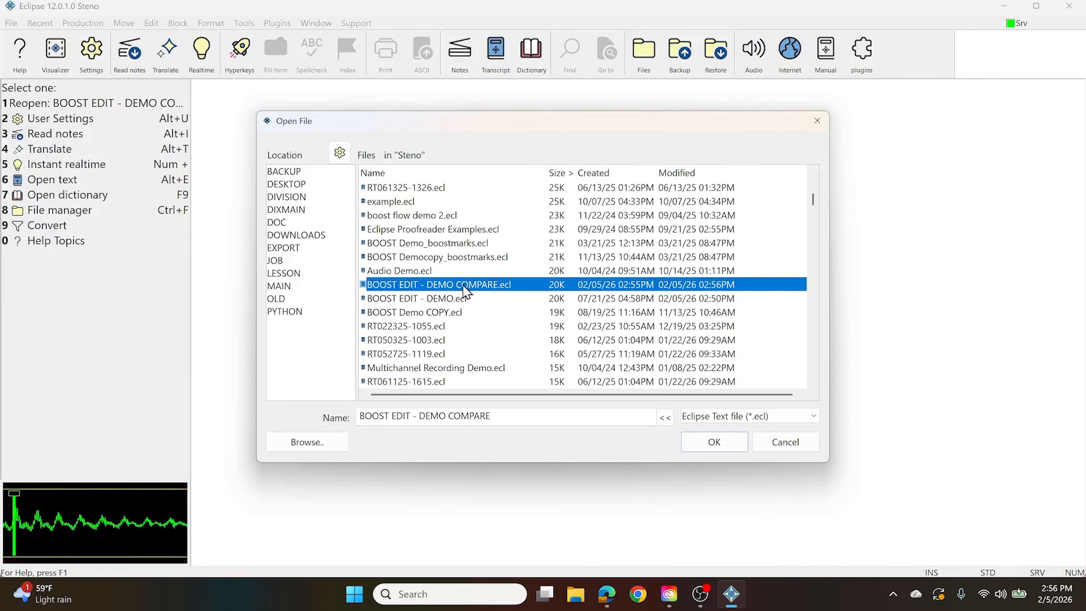
pyautogui.doubleClick(463, 285)
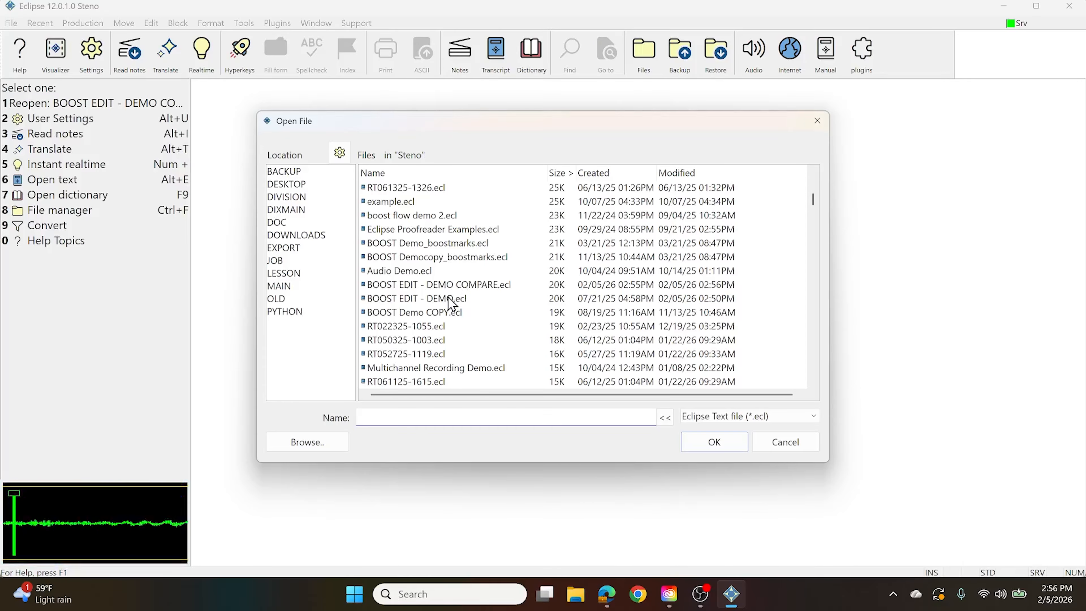
pyautogui.click(447, 299)
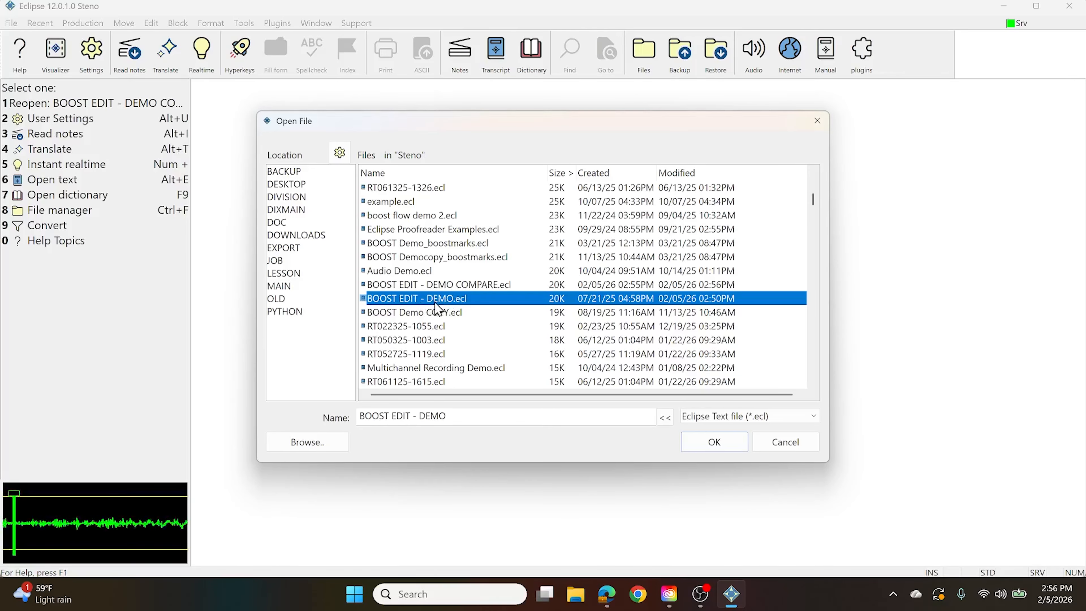
pyautogui.doubleClick(446, 307)
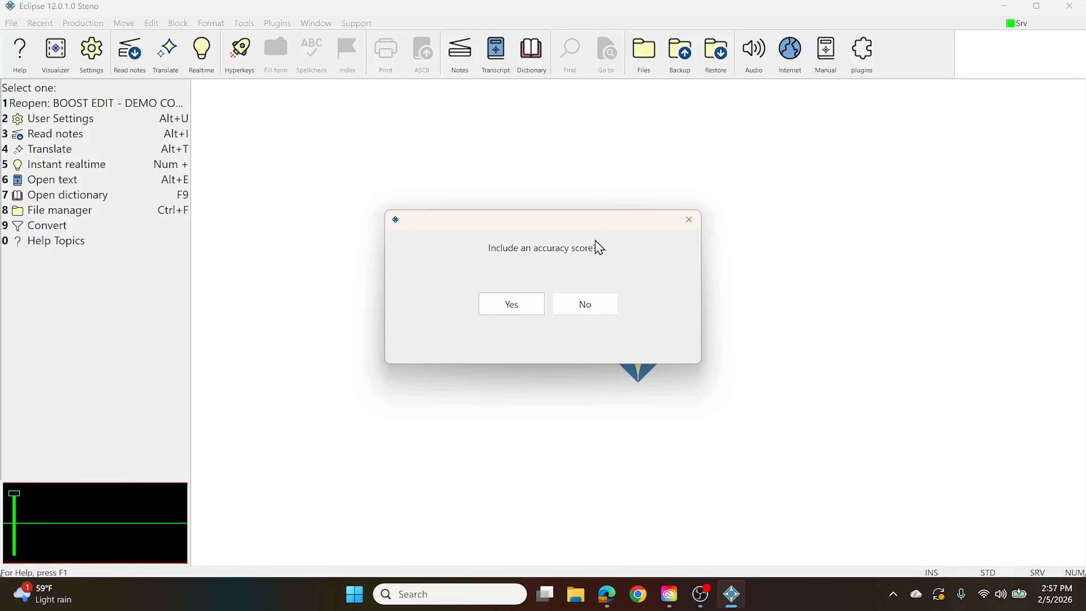
# Include an accuracy score in the comparison, grading capitalization, punctuation and disfluencies.
pyautogui.click(517, 308)
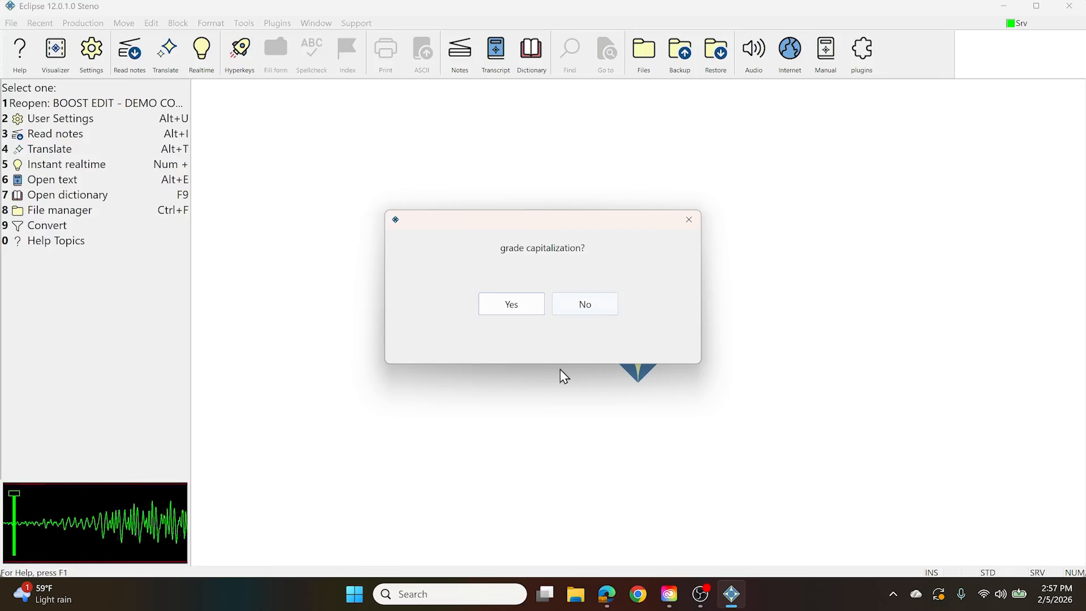
pyautogui.click(516, 316)
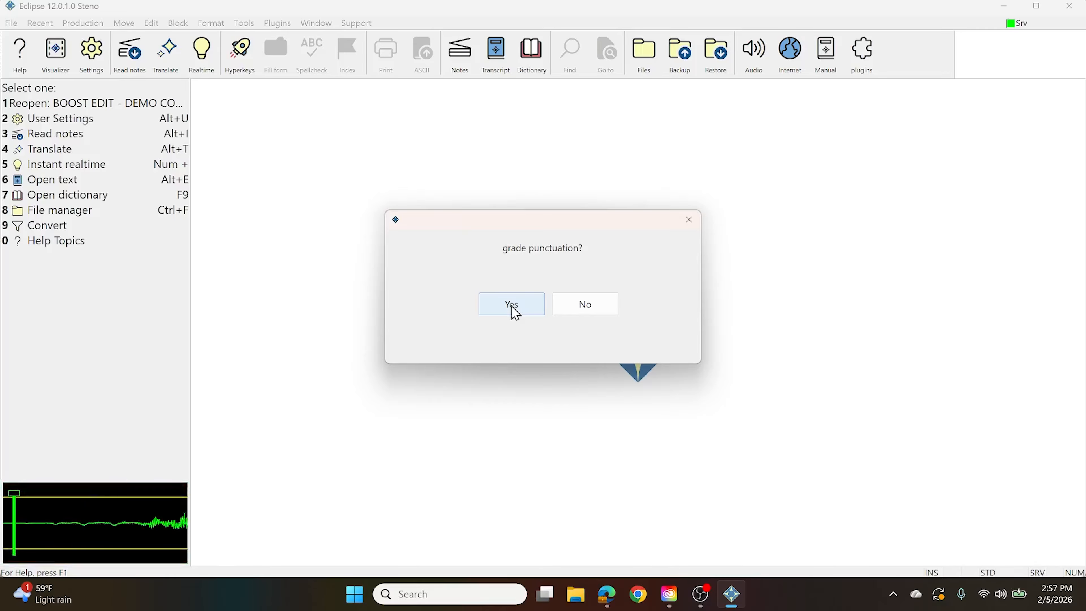
pyautogui.click(513, 308)
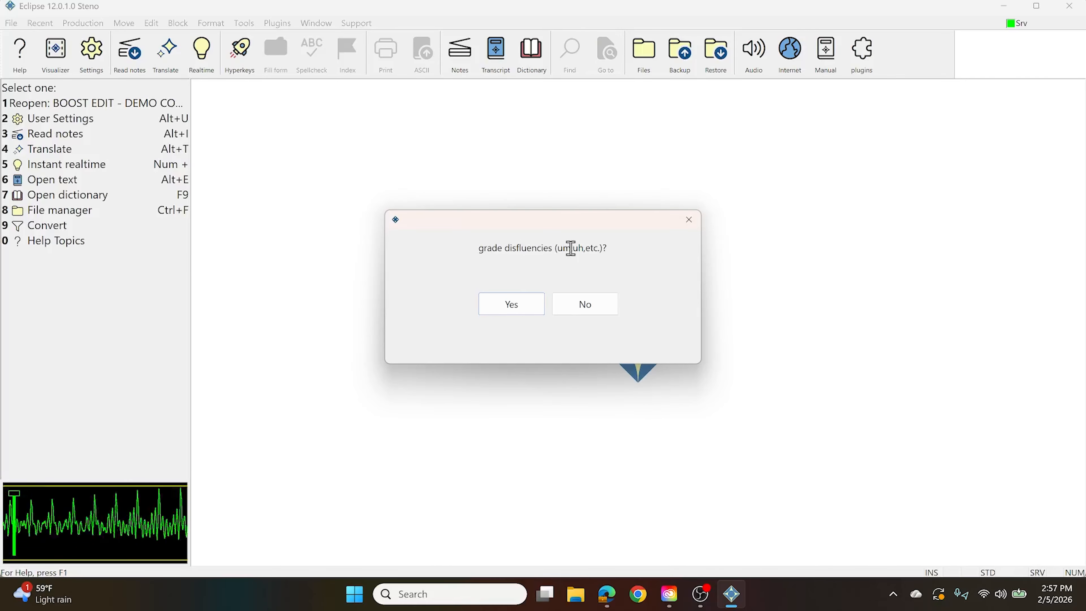
pyautogui.click(514, 311)
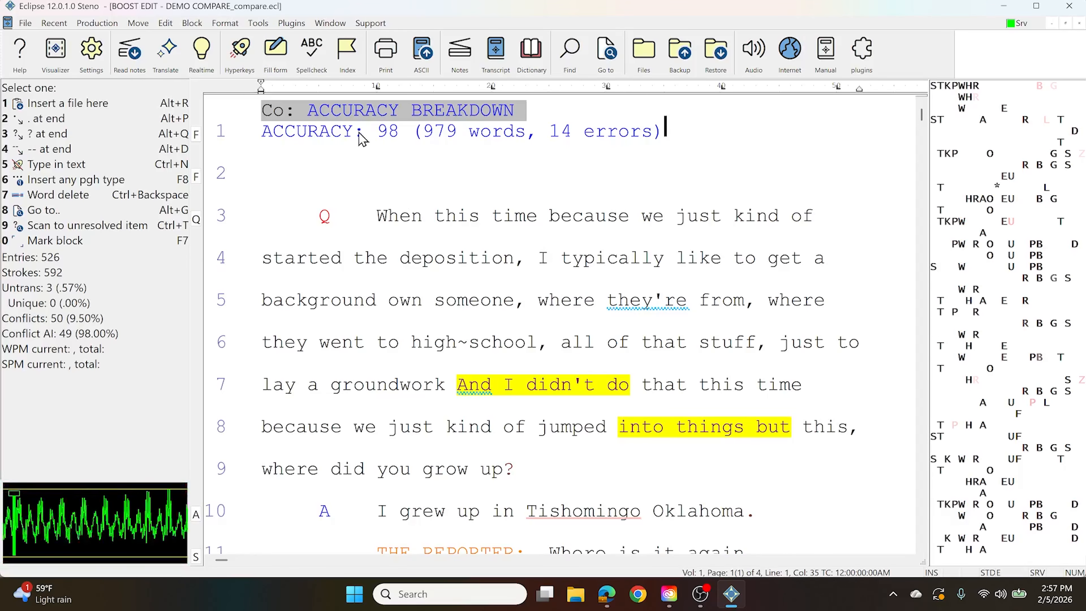
# Examine the accuracy score, word count and error count in the accuracy breakdown at the start of the comparison document.
pyautogui.click(378, 133)
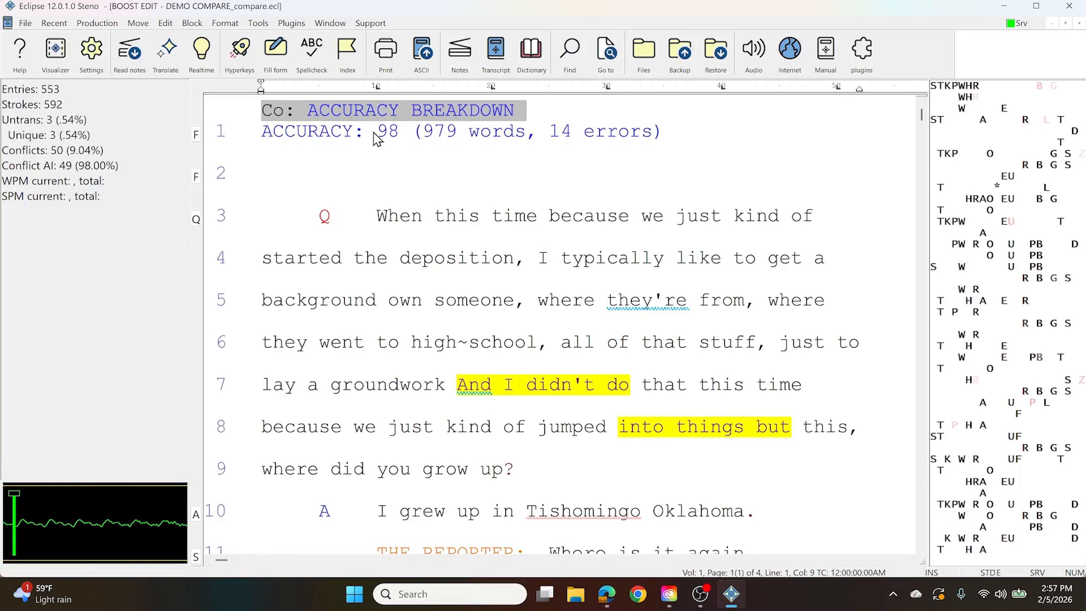
pyautogui.click(426, 132)
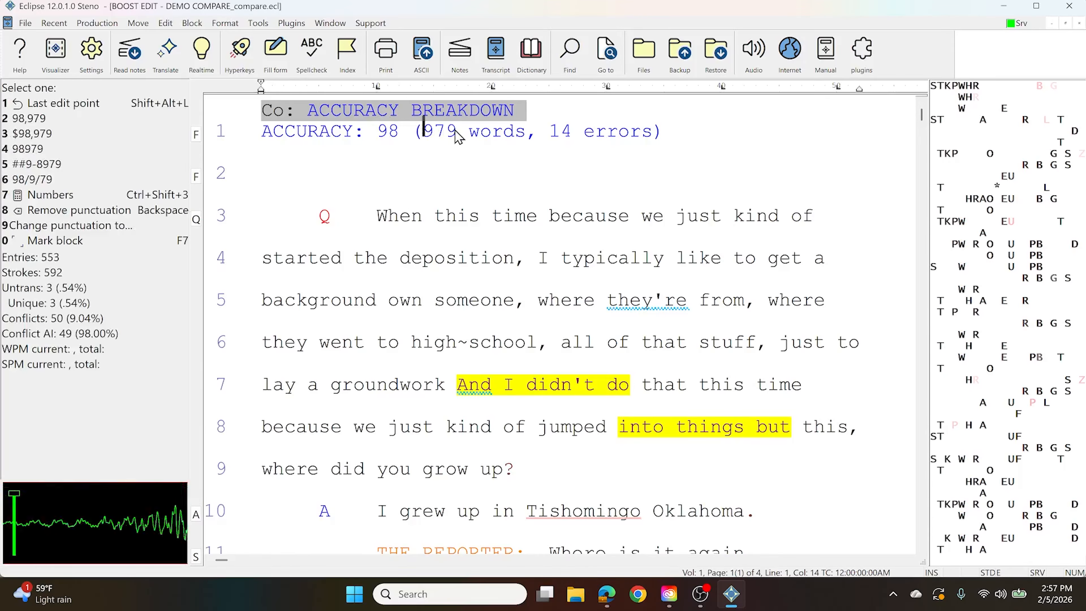
pyautogui.click(554, 133)
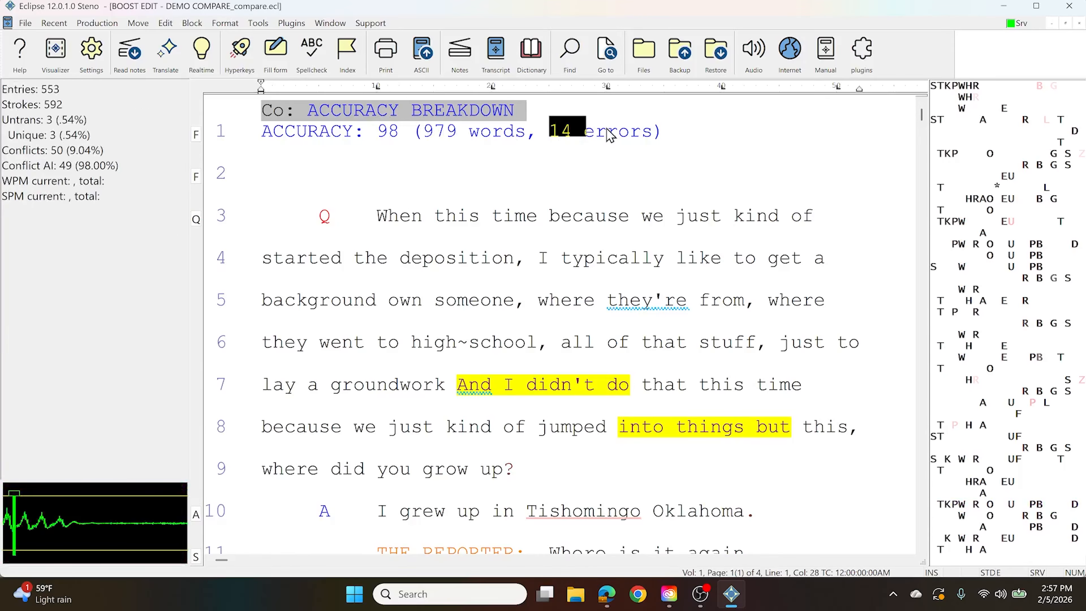
pyautogui.click(599, 134)
# Review the marked differences on page 3, covering the passage in lines 7 to 9, Nabors against Neighbor's, and HSE against HSC.
pyautogui.scroll(-2, 582, 251)
pyautogui.scroll(-6, 582, 251)
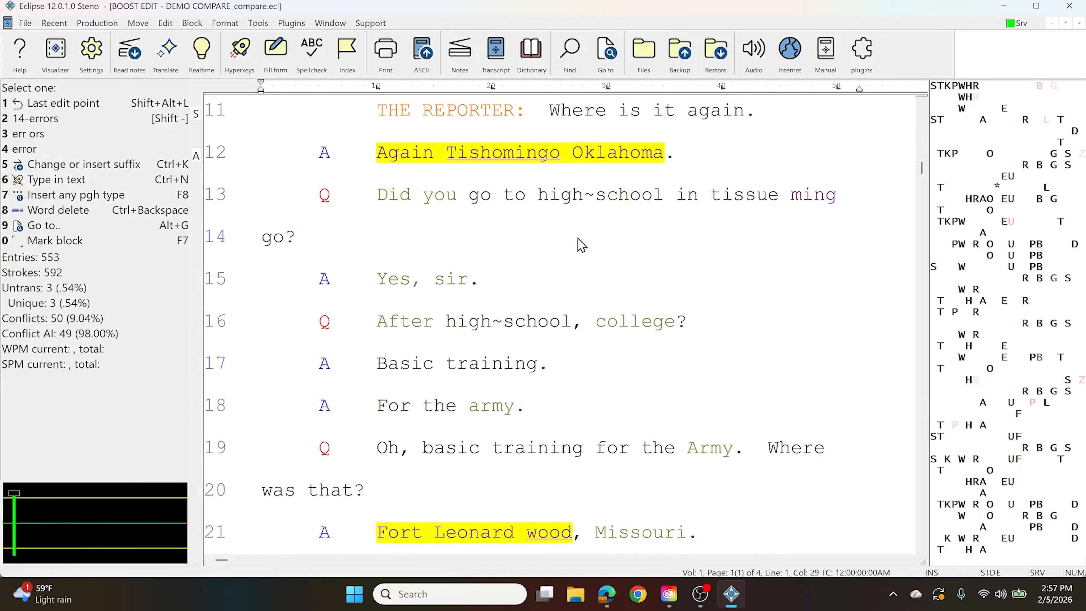
pyautogui.scroll(-8, 581, 245)
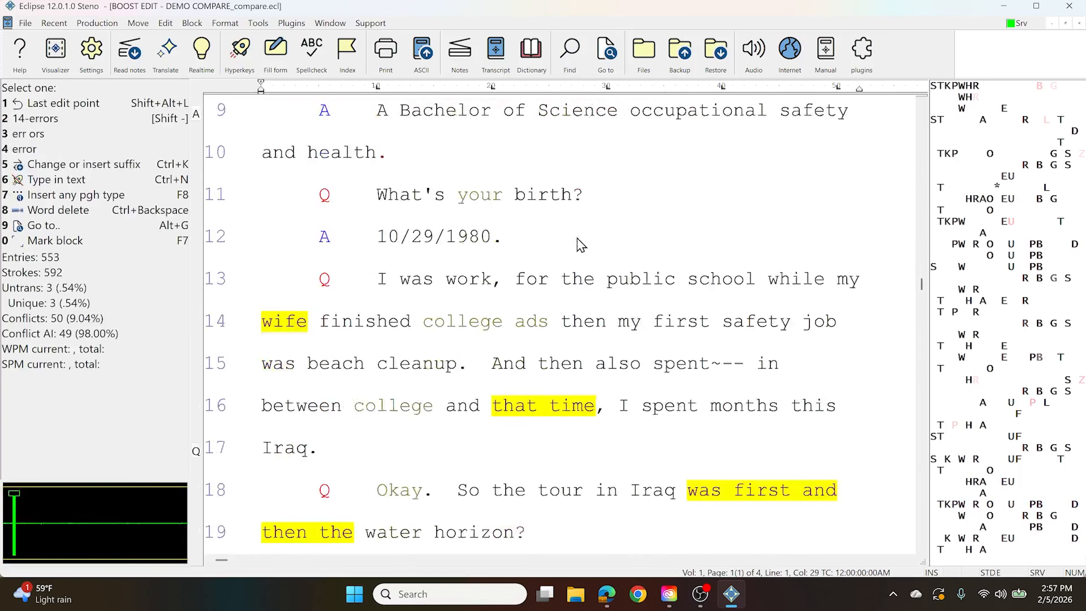
pyautogui.scroll(-4, 581, 244)
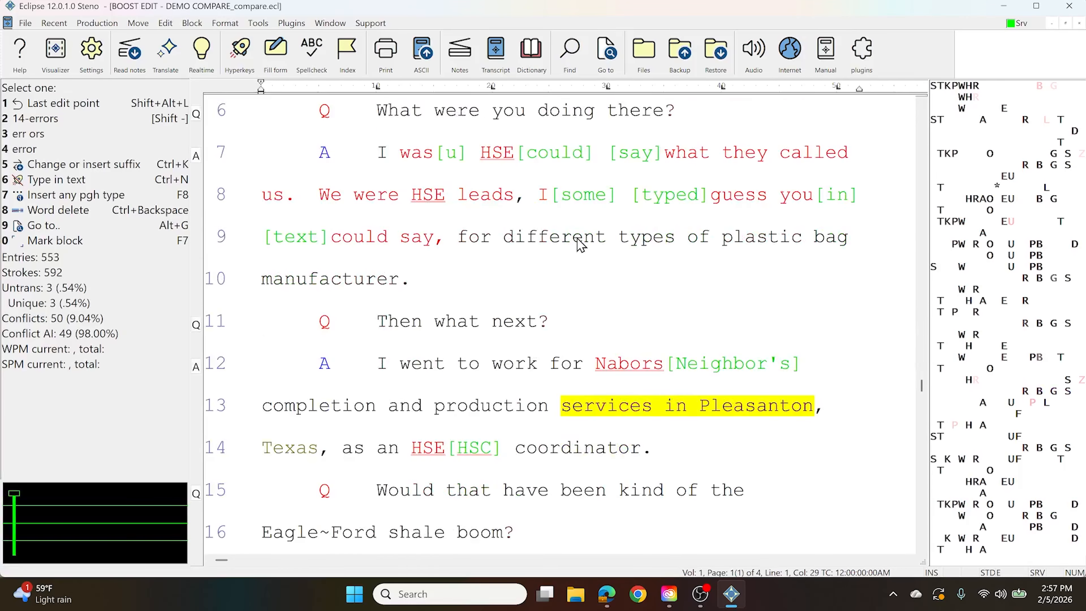
pyautogui.scroll(1, 577, 246)
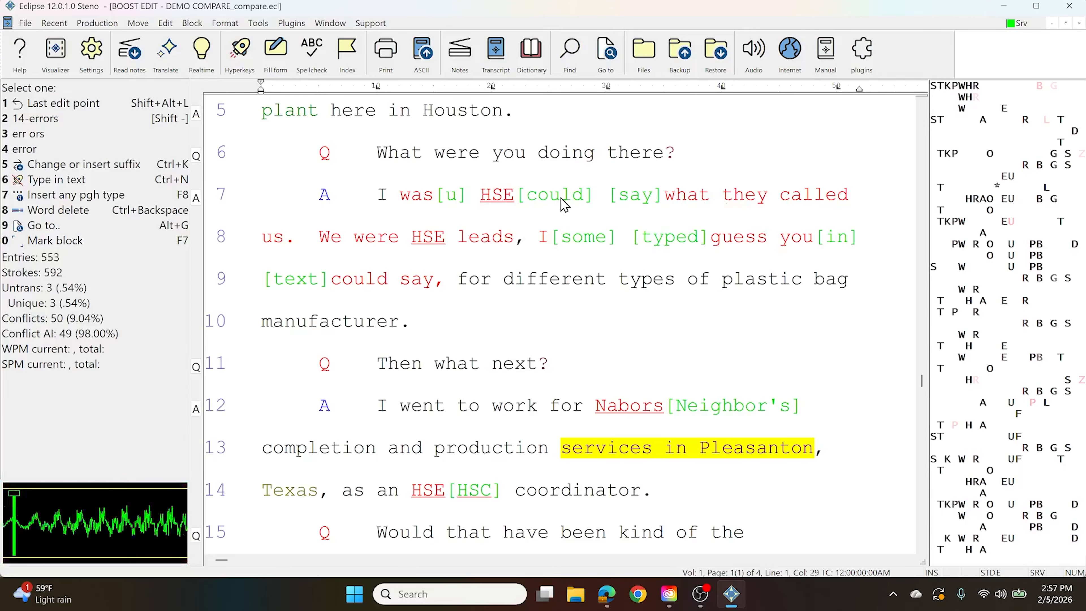
pyautogui.scroll(-2, 597, 256)
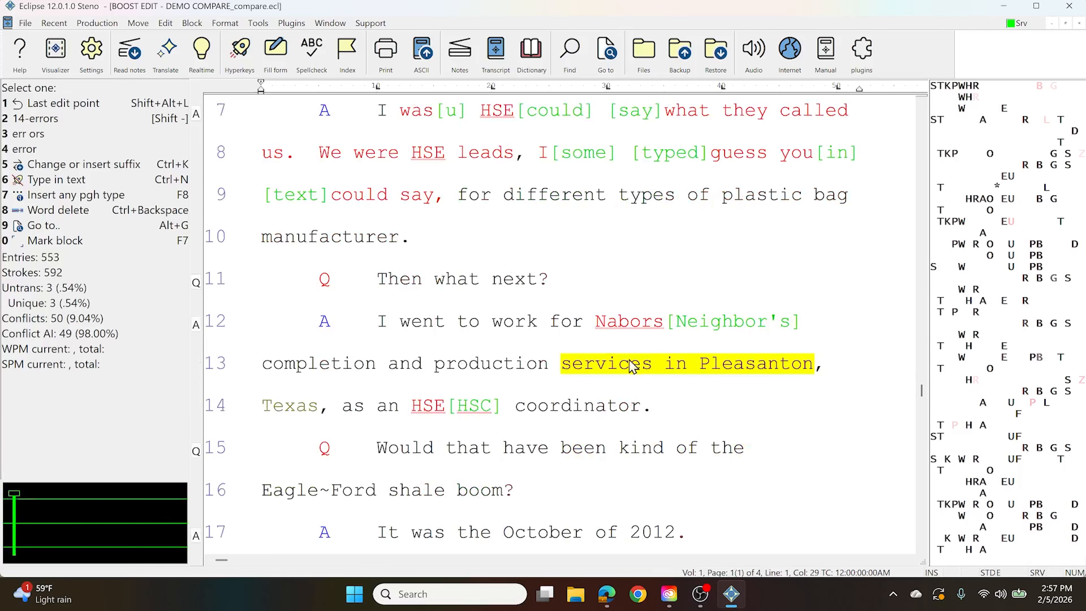
pyautogui.click(597, 323)
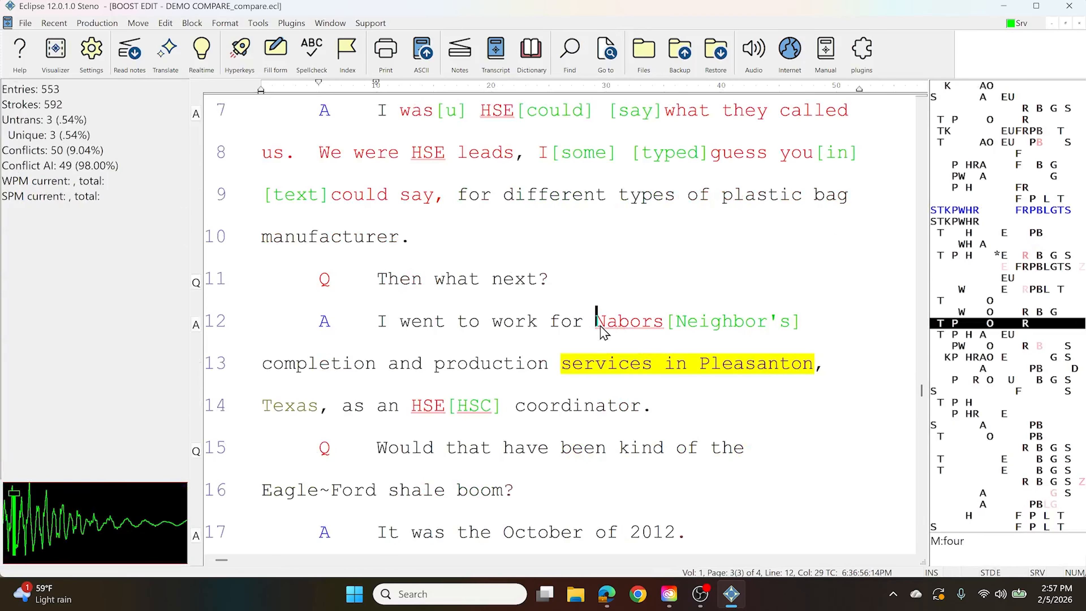
pyautogui.moveTo(599, 323); pyautogui.dragTo(799, 328)
pyautogui.click(413, 406)
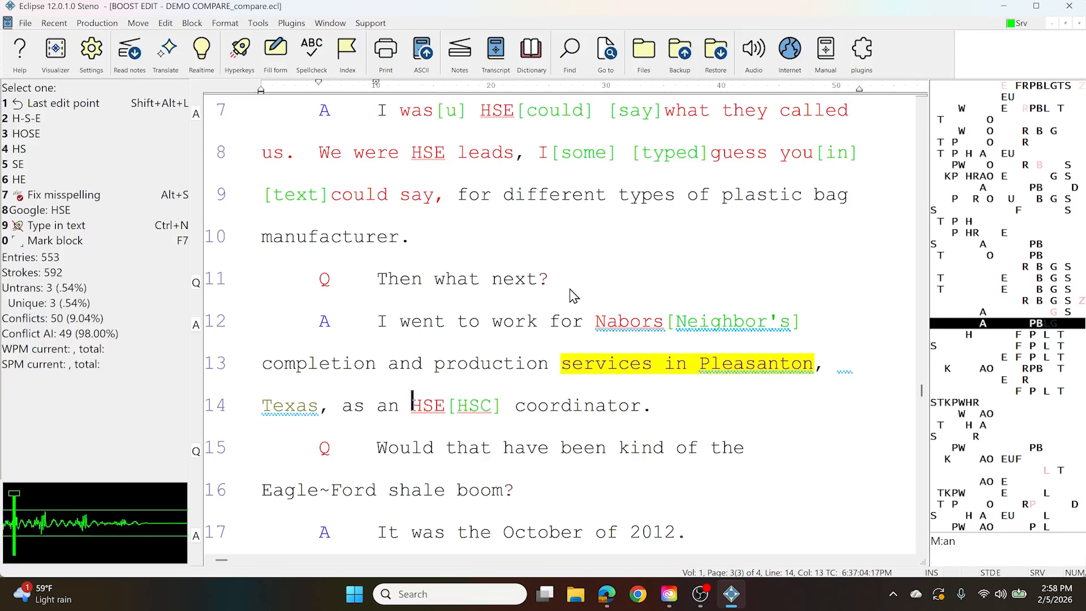
pyautogui.scroll(-4, 573, 295)
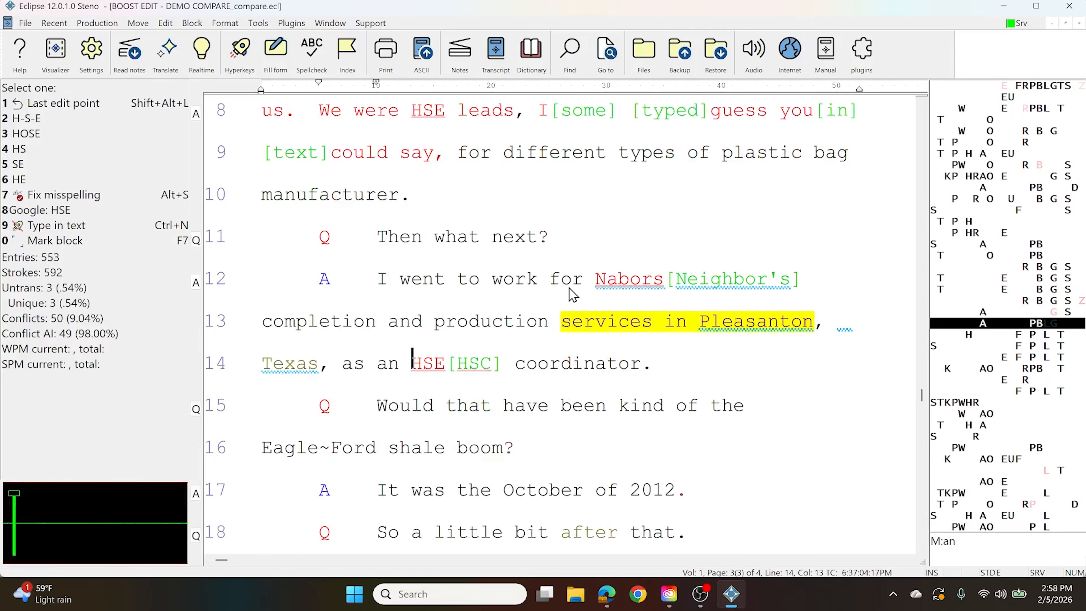
pyautogui.scroll(4, 573, 295)
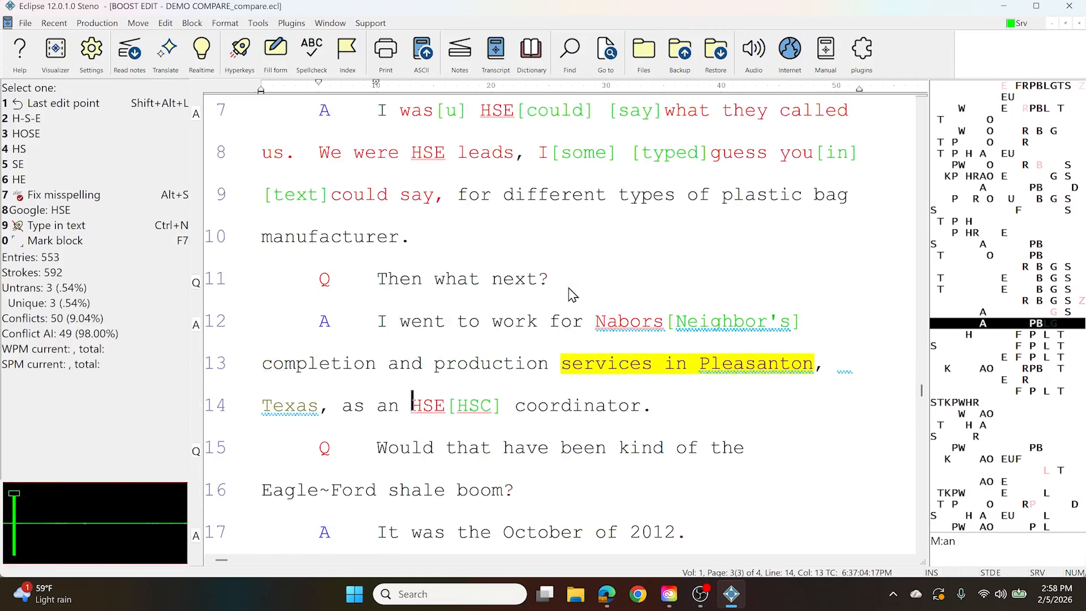